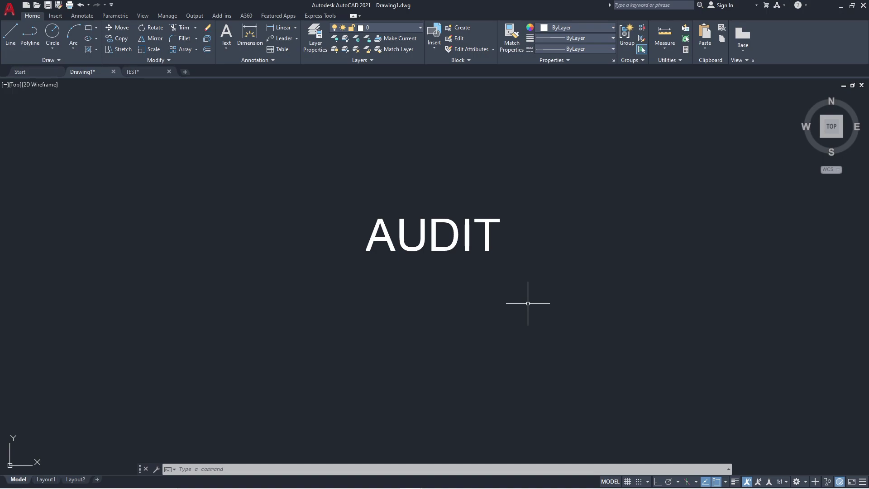
# Run AUDIT on Drawing1, answering Y to fix any errors.
pyautogui.click(527, 303)
pyautogui.press('Escape')
pyautogui.write('AUD')
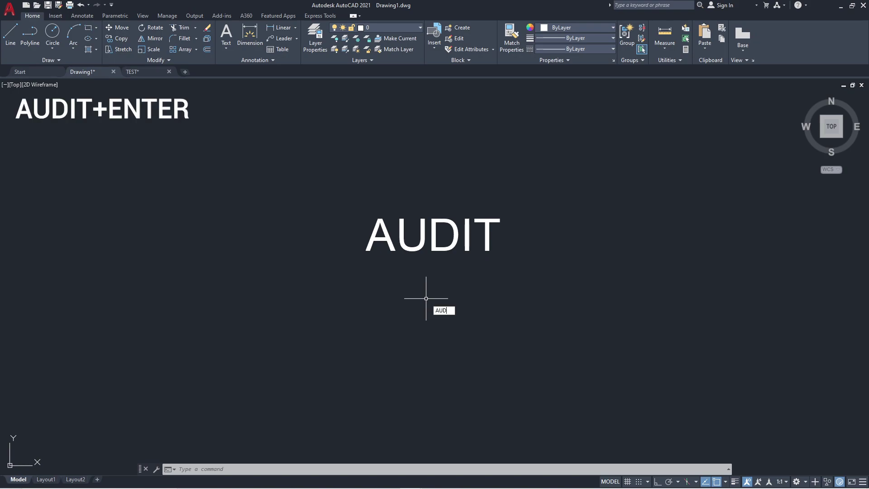
pyautogui.write('IT')
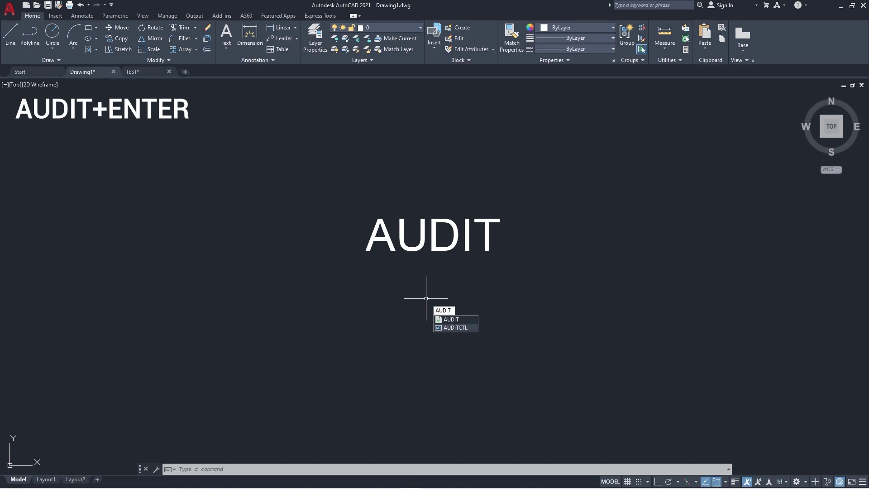
pyautogui.press('Return')
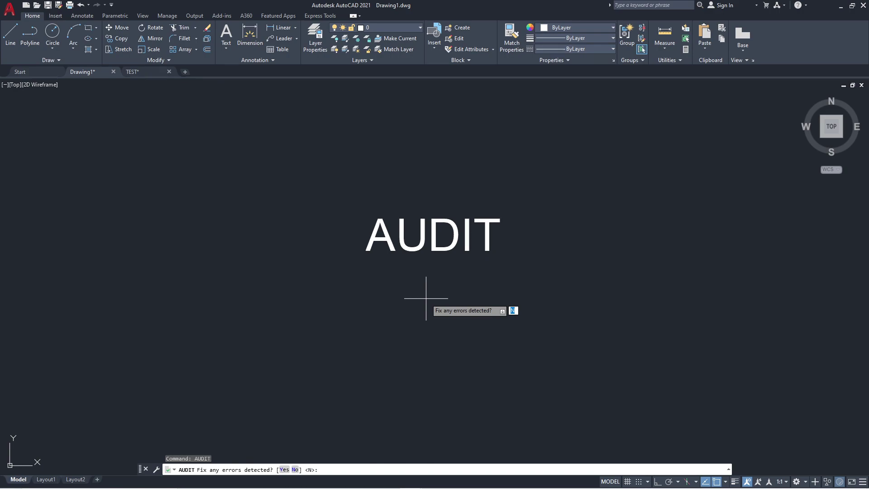
pyautogui.write('Y')
pyautogui.press('Return')
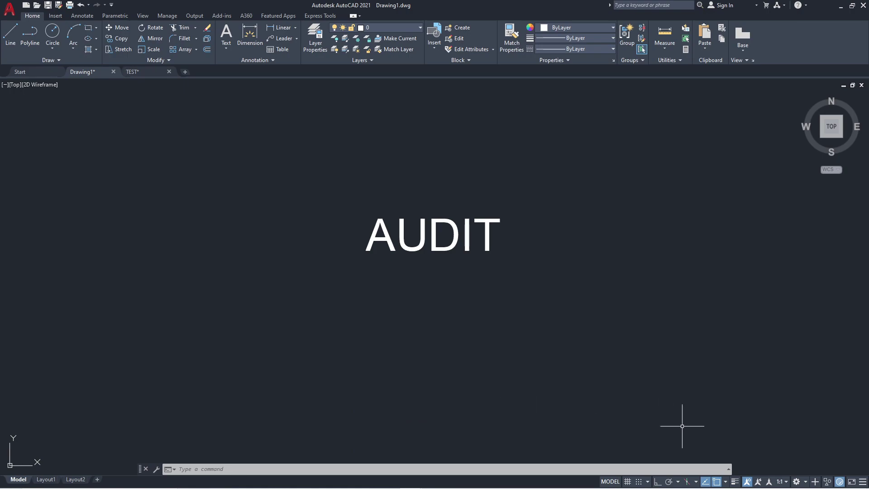
# Expand the command history and highlight the results: 0 errors found, 0 fixed, 0 erased.
pyautogui.click(729, 471)
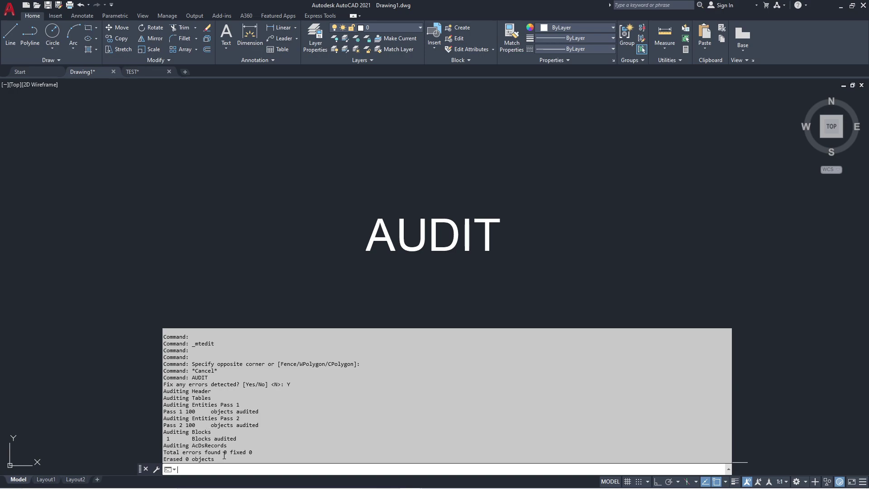
pyautogui.moveTo(164, 452); pyautogui.dragTo(231, 453)
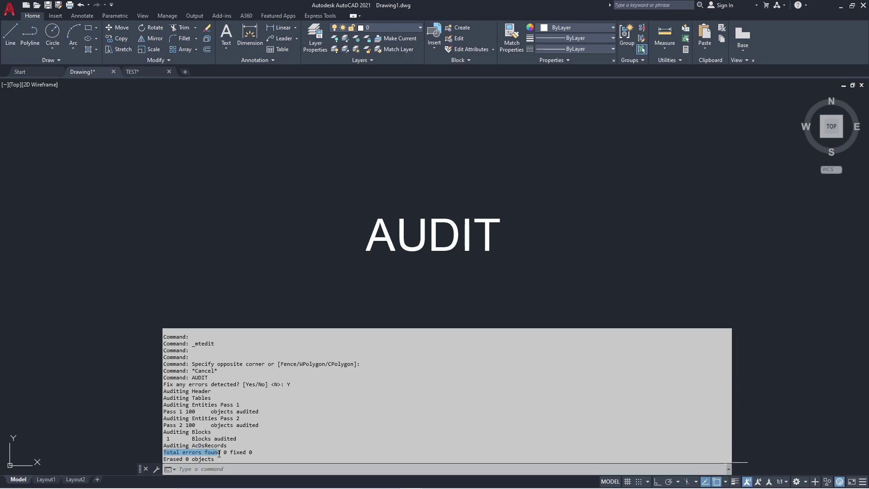
pyautogui.moveTo(214, 458); pyautogui.dragTo(164, 459)
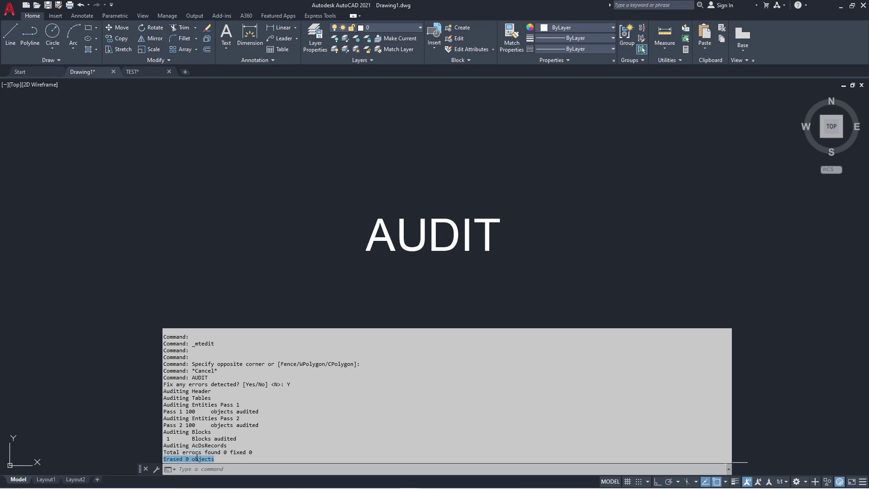
pyautogui.click(366, 450)
# Re-run AUDIT on Drawing1, answering N so no errors are fixed.
pyautogui.write('AUDIT')
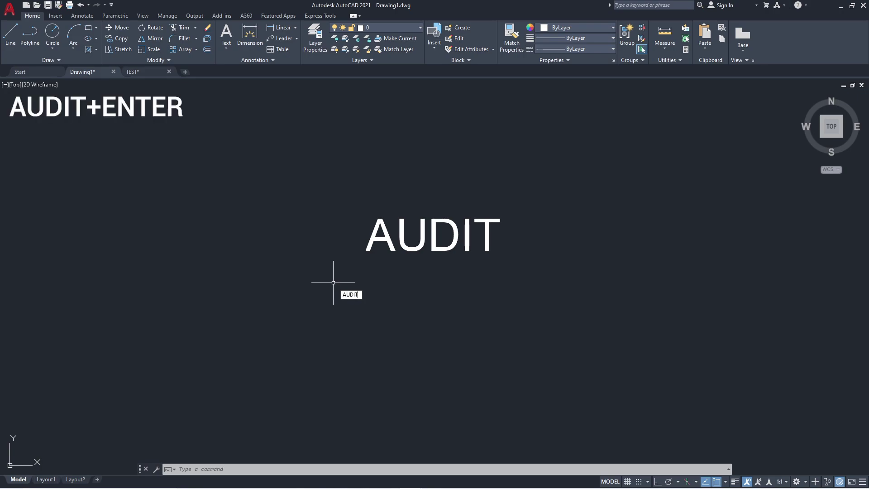
pyautogui.press('Return')
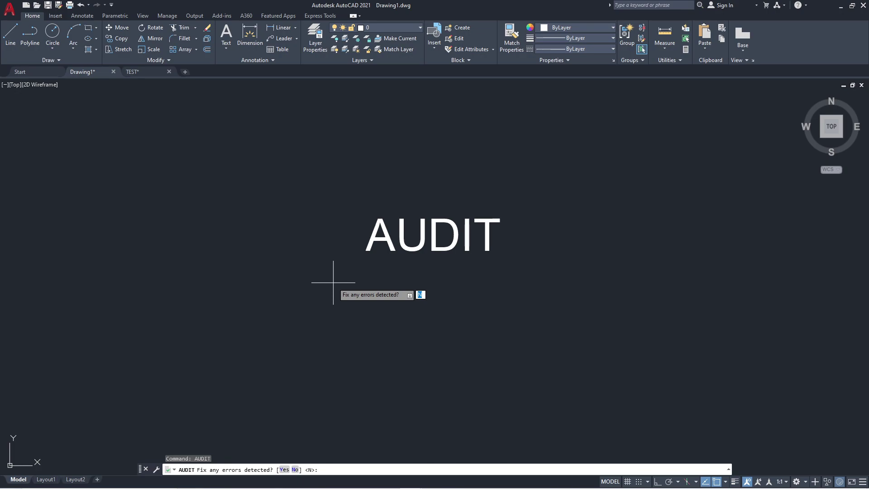
pyautogui.write('n')
pyautogui.press('Return')
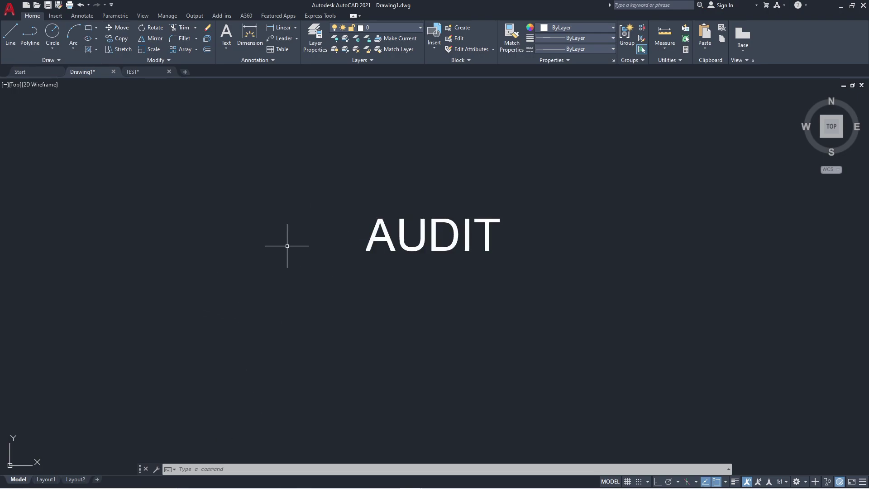
# Run Audit from the Application menu's Drawing Utilities, answering Y to fix errors.
pyautogui.click(8, 11)
pyautogui.moveTo(33, 223)
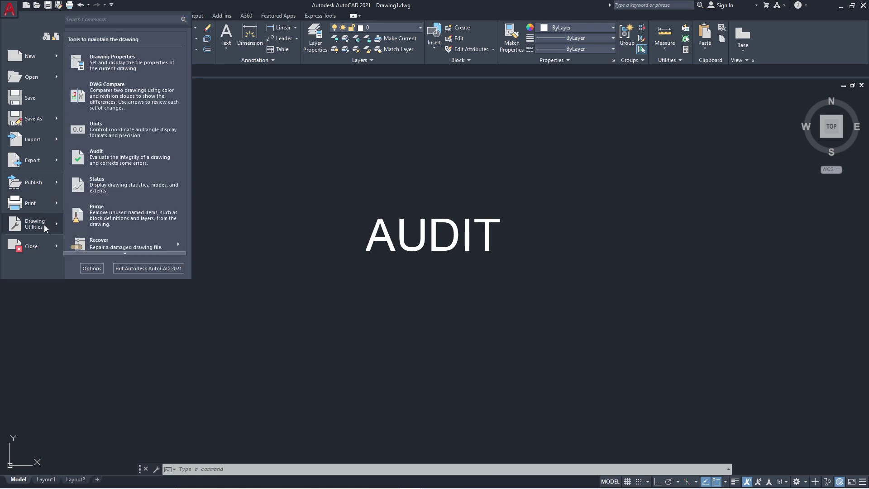
pyautogui.click(95, 157)
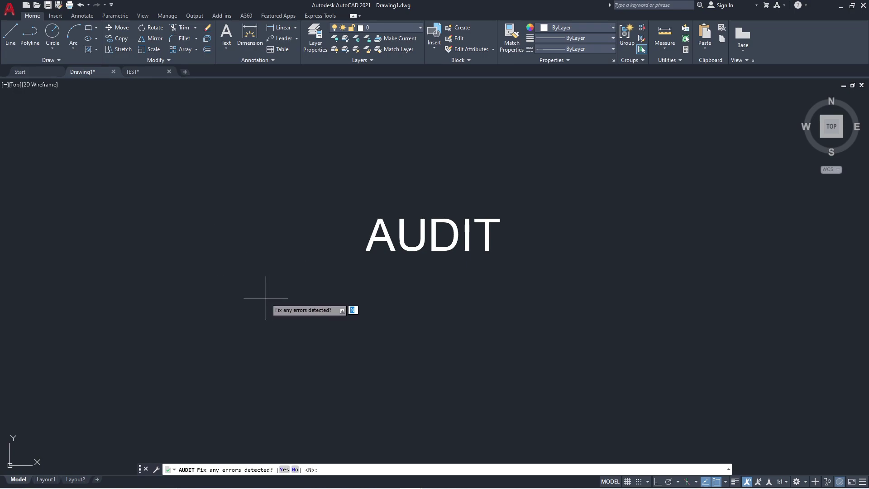
pyautogui.write('Y')
pyautogui.press('Return')
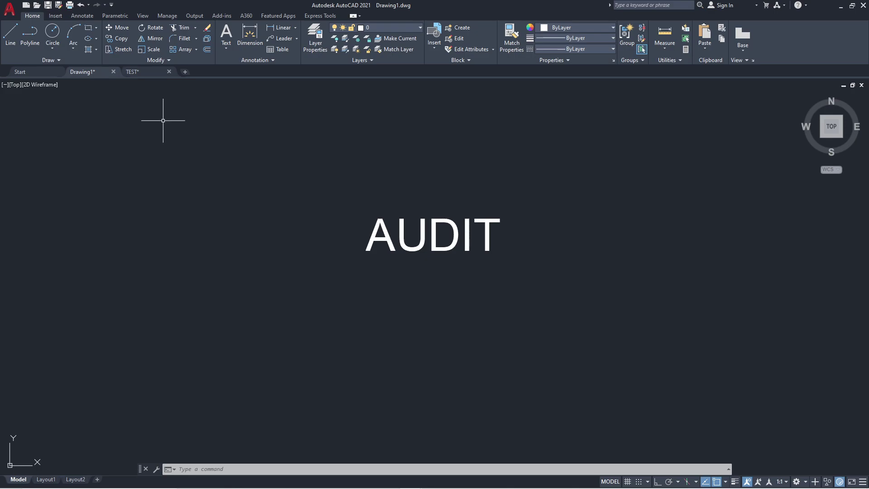
# Switch to the TEST drawing and audit it without fixing errors.
pyautogui.click(136, 72)
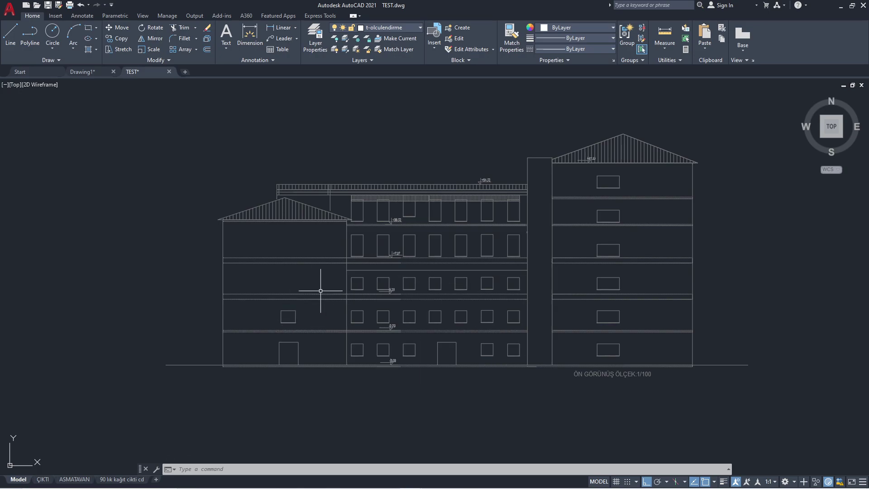
pyautogui.write('AUDIT')
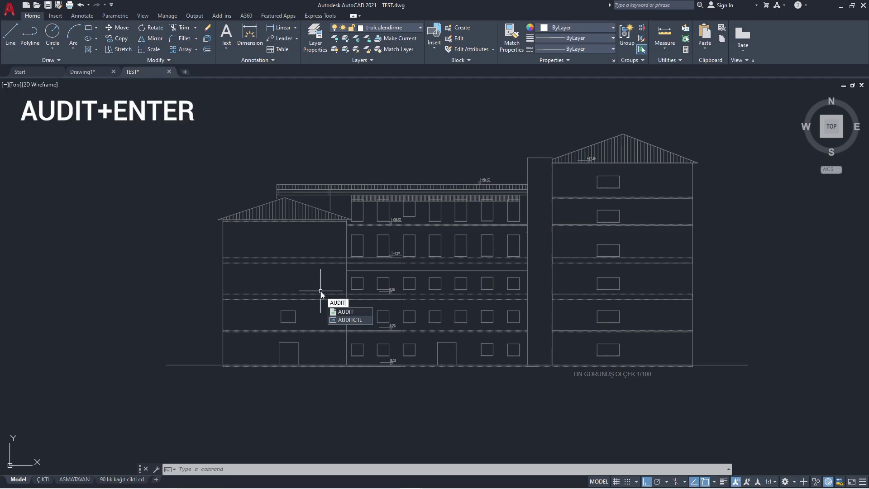
pyautogui.press('Return')
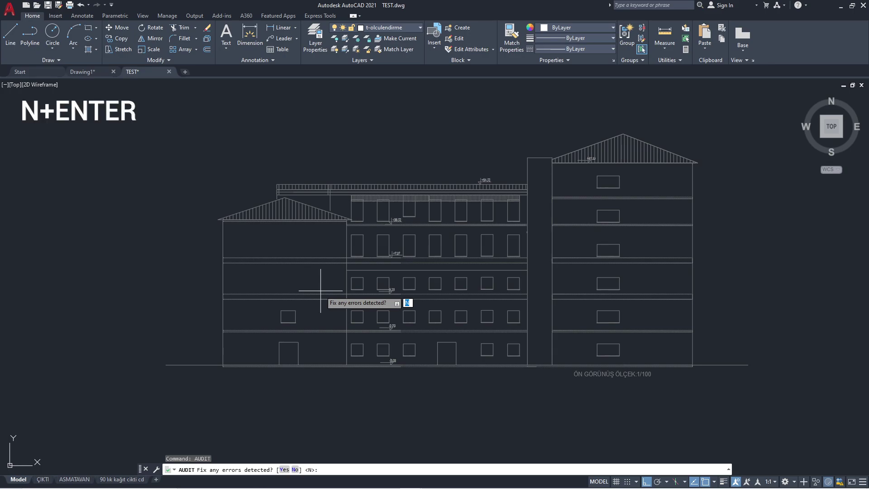
pyautogui.press('Return')
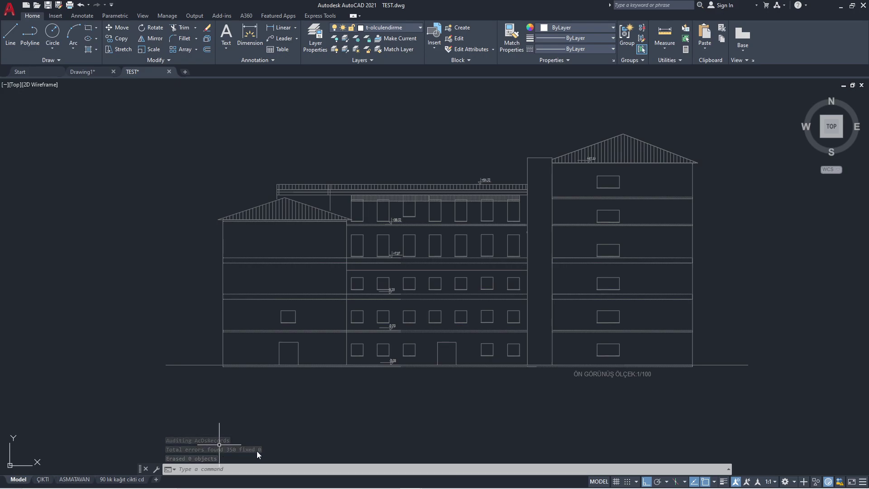
# Expand the command history and highlight 350 errors found, 0 fixed, 0 objects erased.
pyautogui.click(728, 468)
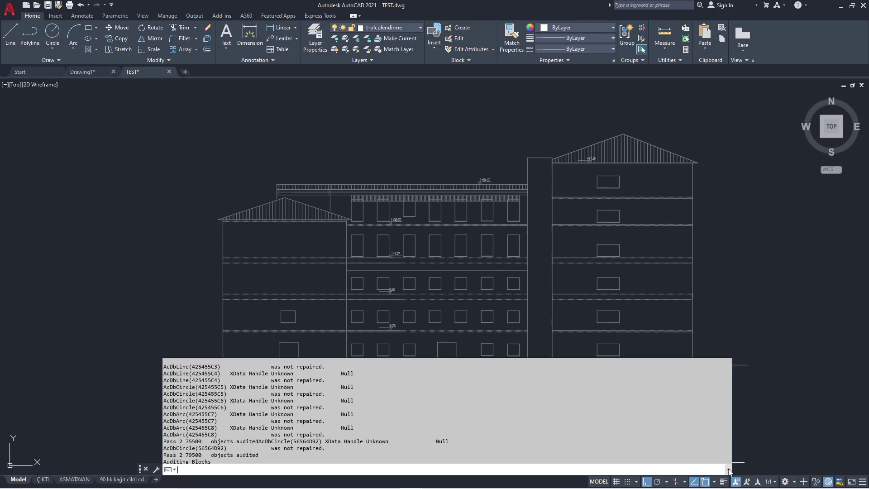
pyautogui.moveTo(260, 451); pyautogui.dragTo(170, 452)
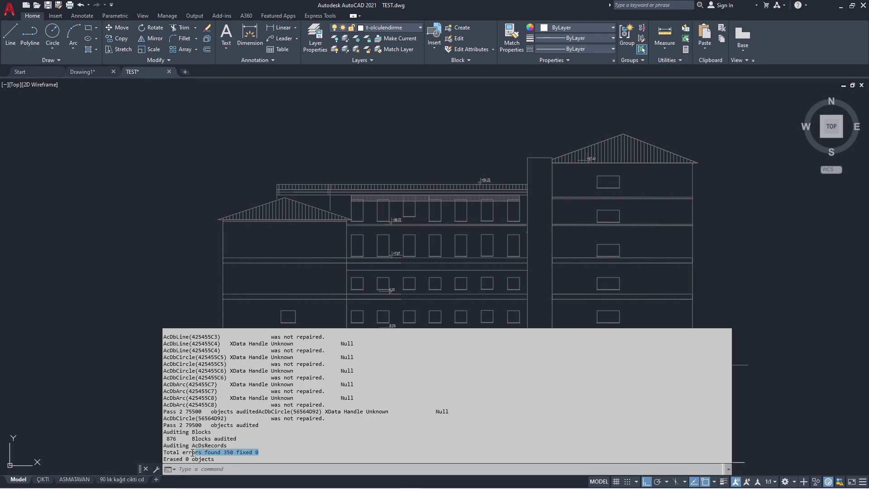
pyautogui.click(196, 455)
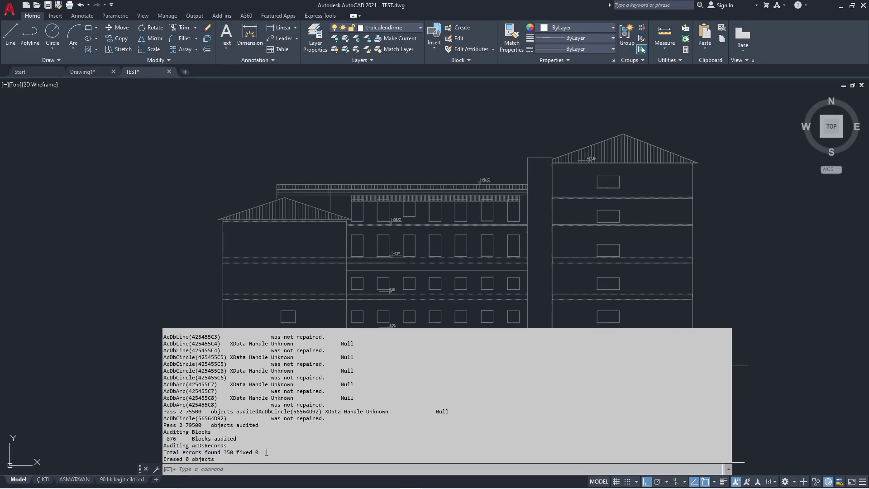
pyautogui.moveTo(260, 452); pyautogui.dragTo(237, 452)
pyautogui.moveTo(234, 459); pyautogui.dragTo(164, 459)
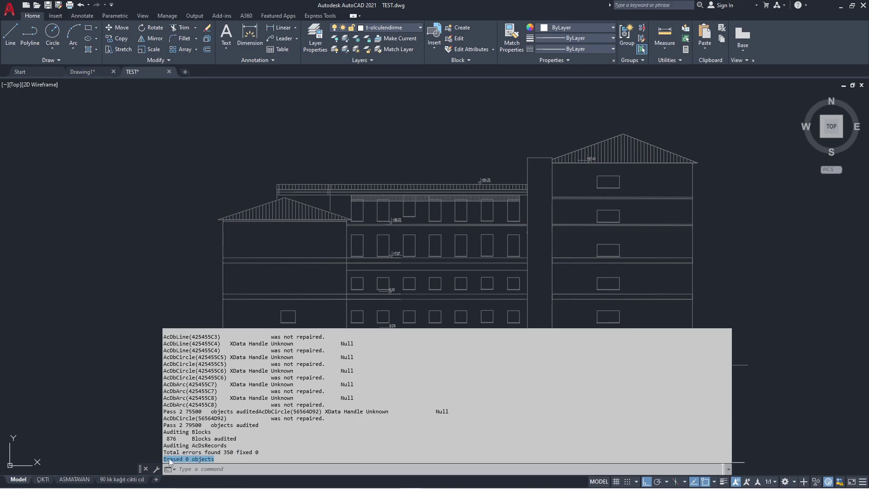
# Audit TEST.dwg with fixing on and highlight the 'Total errors found 175 fixed 175' line.
pyautogui.click(188, 292)
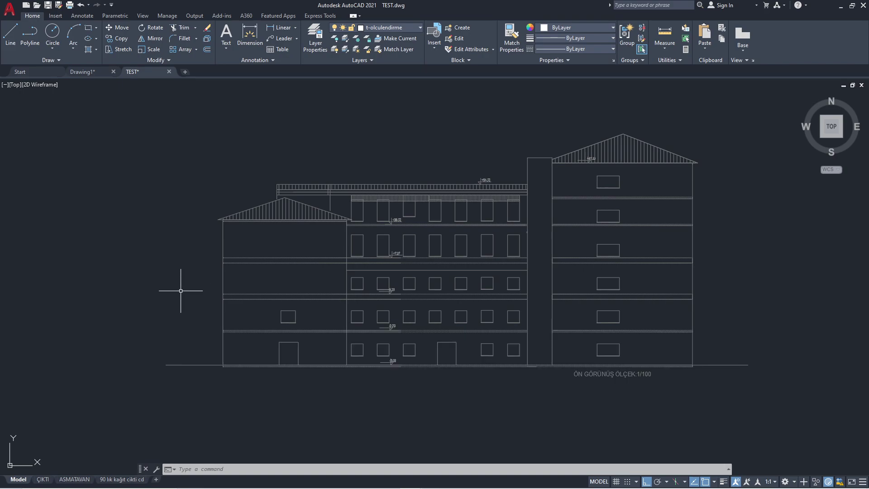
pyautogui.write('AUDIT')
pyautogui.press('Return')
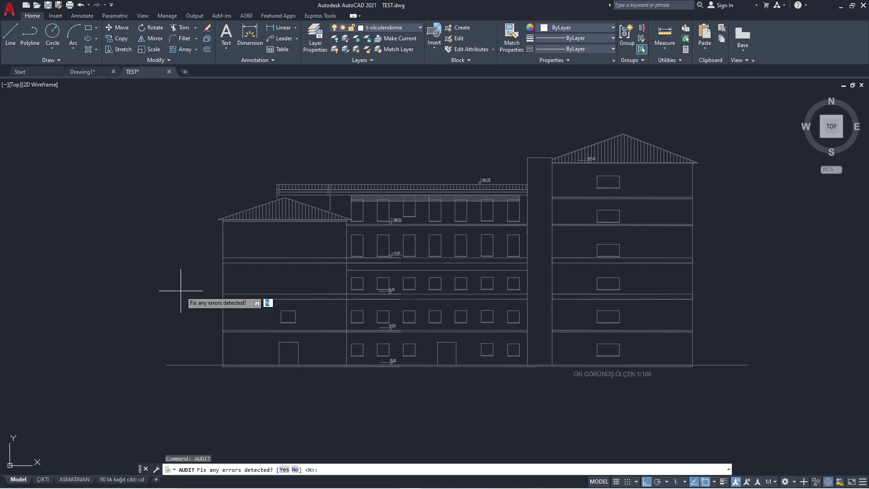
pyautogui.write('Y')
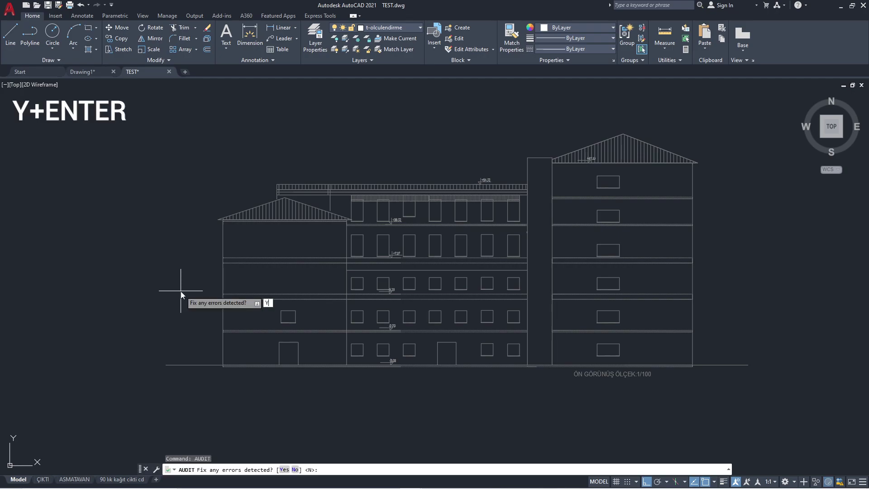
pyautogui.press('Return')
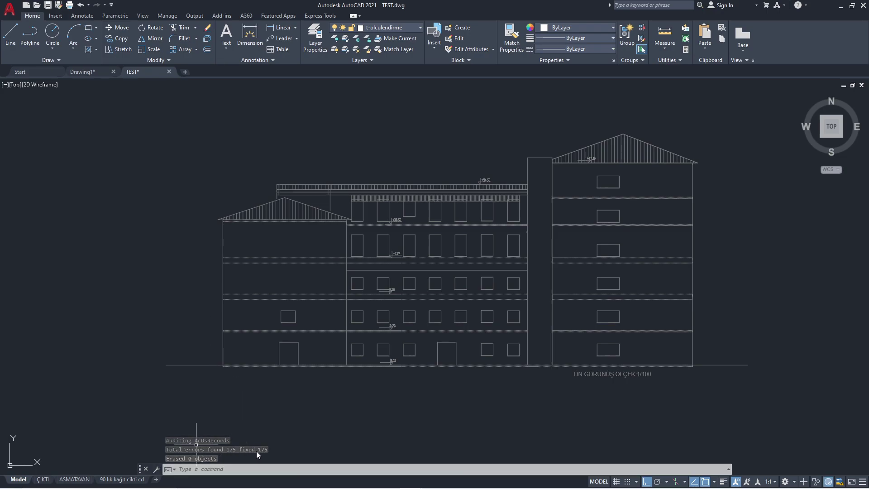
pyautogui.click(728, 469)
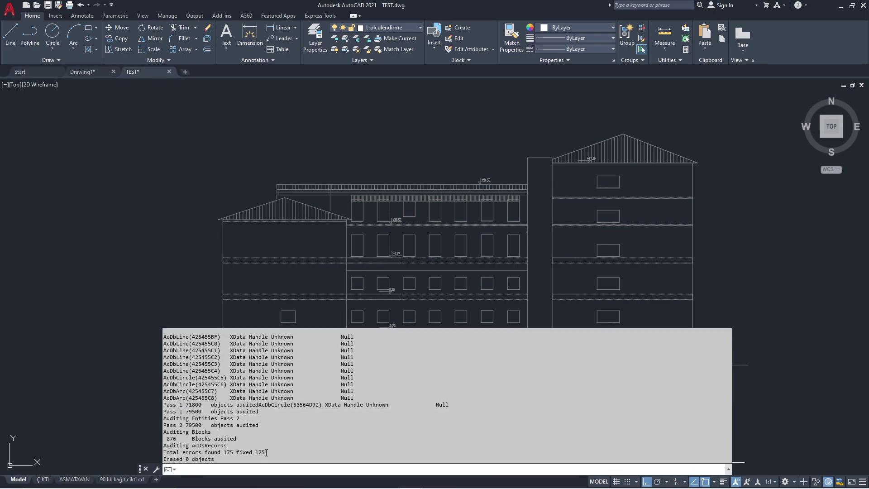
pyautogui.moveTo(266, 452); pyautogui.dragTo(164, 452)
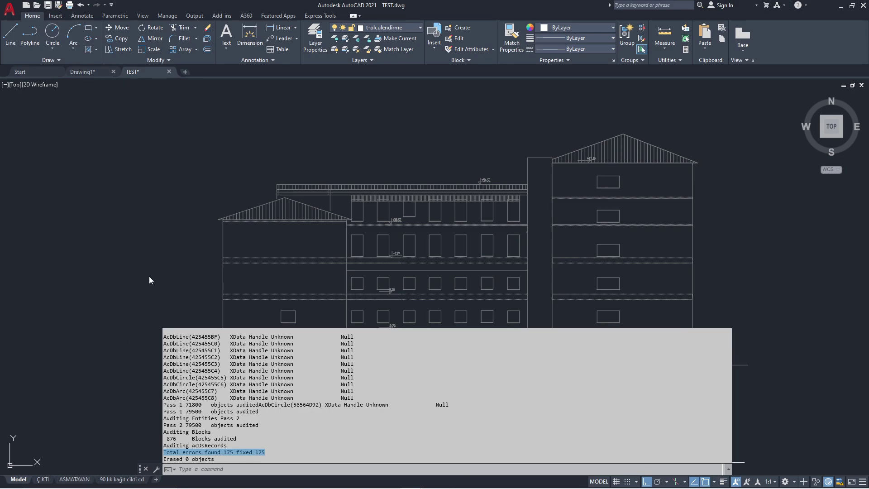
# Audit TEST.dwg again with fixing on and save the drawing.
pyautogui.write('AUDIT')
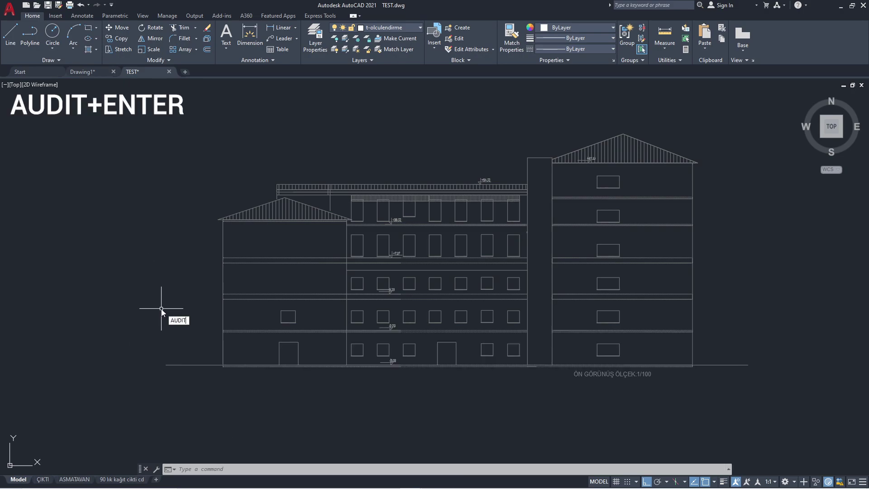
pyautogui.press('Return')
pyautogui.write('Y')
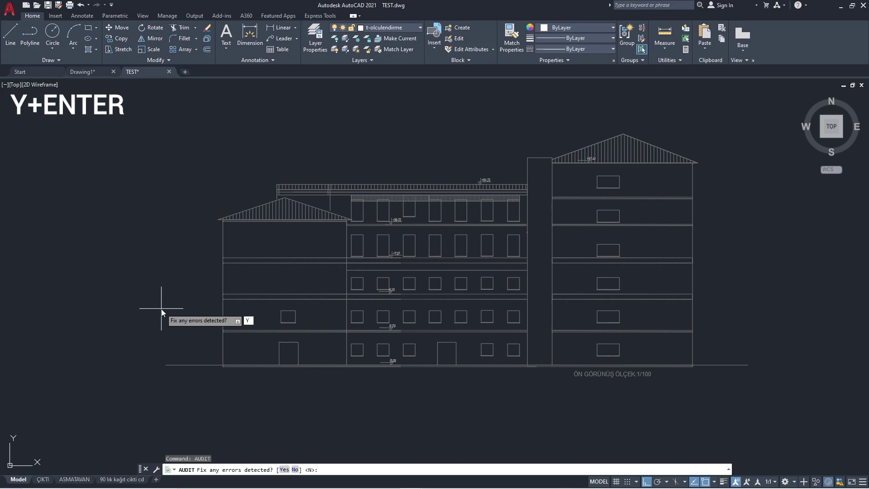
pyautogui.press('Return')
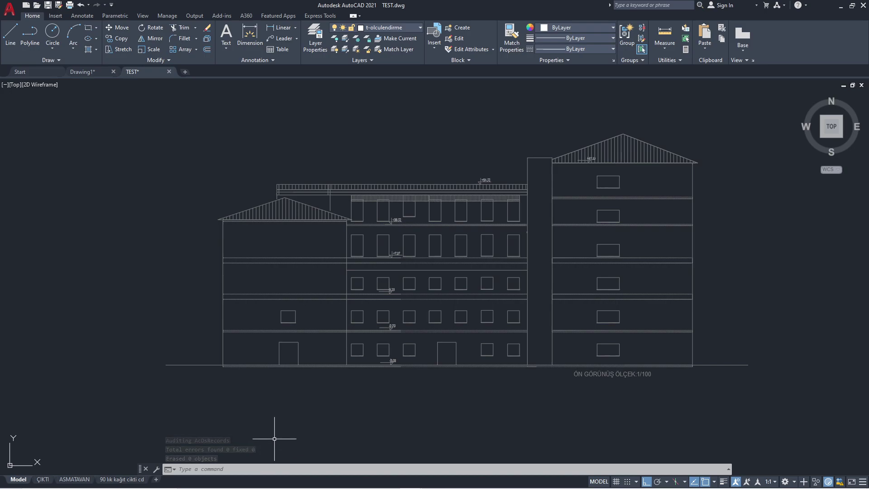
pyautogui.hotkey('ctrl', 's')
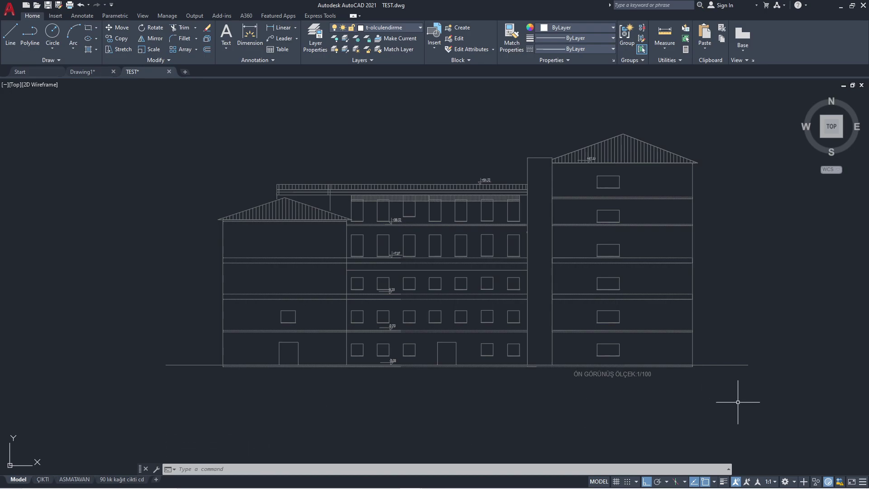
# Scroll the audit history to confirm 0 errors found and 0 fixed, then close it.
pyautogui.click(728, 469)
pyautogui.scroll(2, 335, 412)
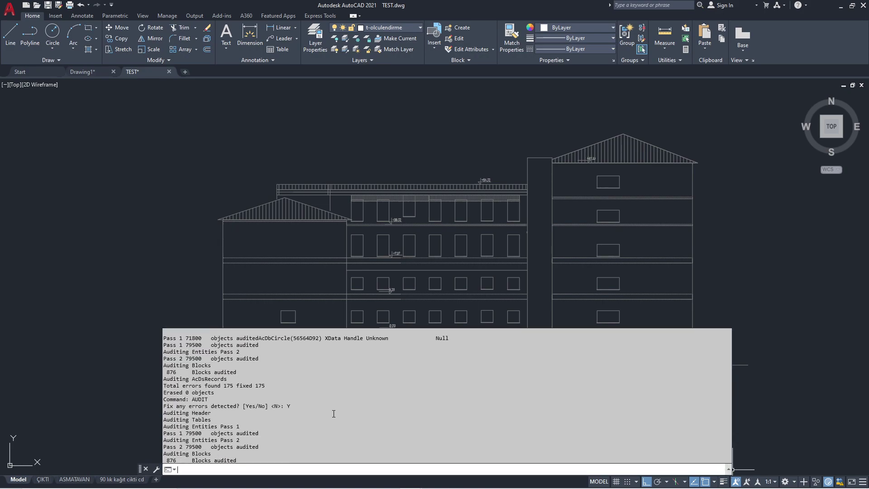
pyautogui.scroll(2, 335, 412)
pyautogui.scroll(-2, 272, 389)
pyautogui.scroll(-2, 207, 364)
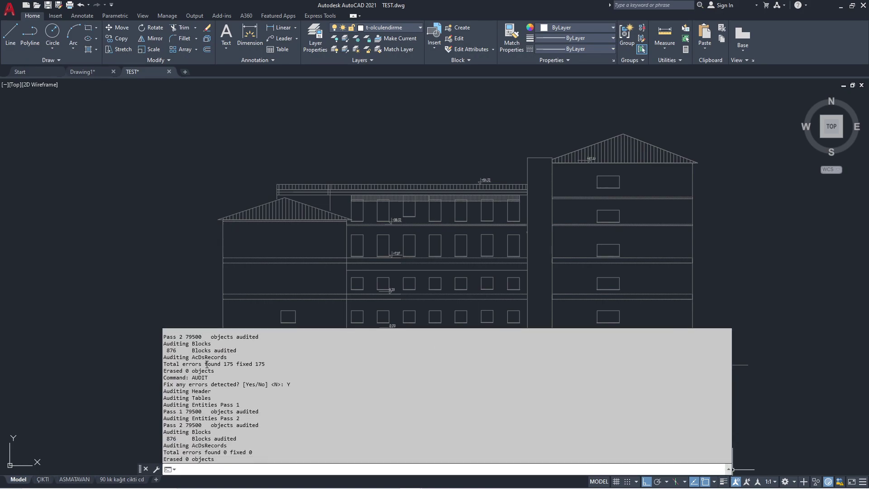
pyautogui.click(152, 294)
pyautogui.write('AUDIT')
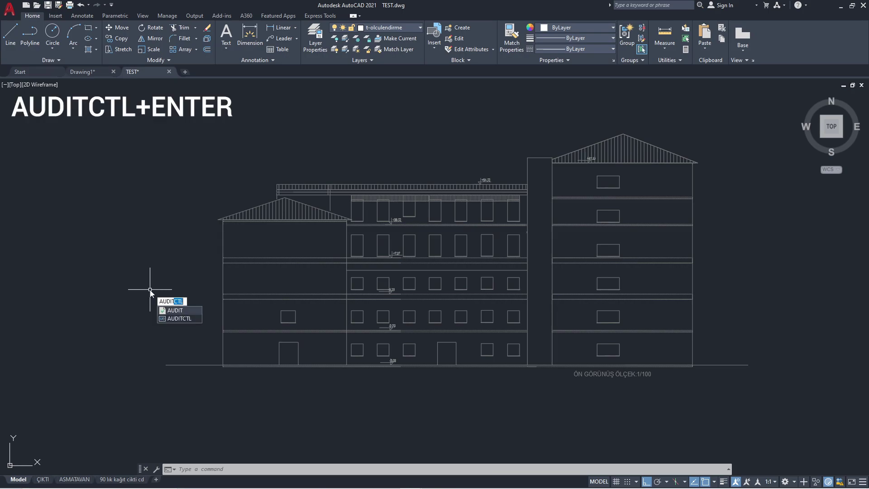
pyautogui.write('CTL')
# Set the AUDITCTL system variable to 1.
pyautogui.press('Return')
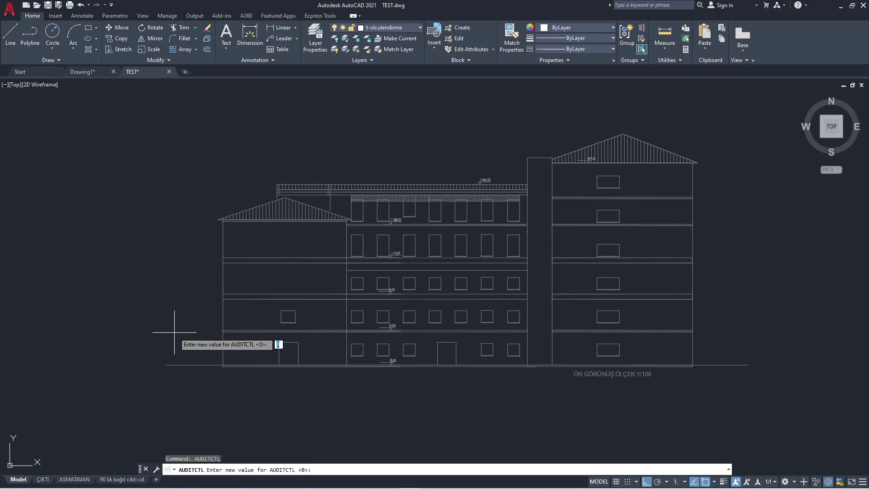
pyautogui.write('1')
pyautogui.press('Return')
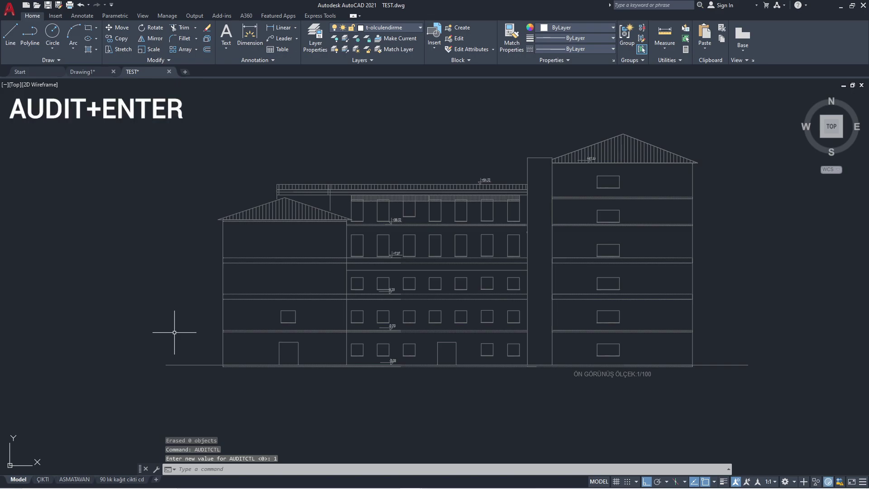
# Run AUDIT on TEST.dwg again, answering Y to fix errors.
pyautogui.write('ADU')
pyautogui.press('BackSpace')
pyautogui.press('BackSpace')
pyautogui.write('U')
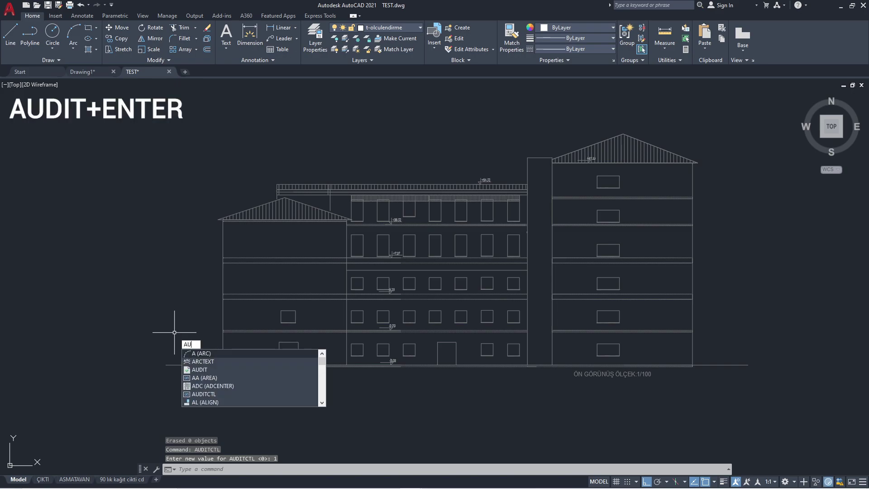
pyautogui.write('DIT')
pyautogui.press('Return')
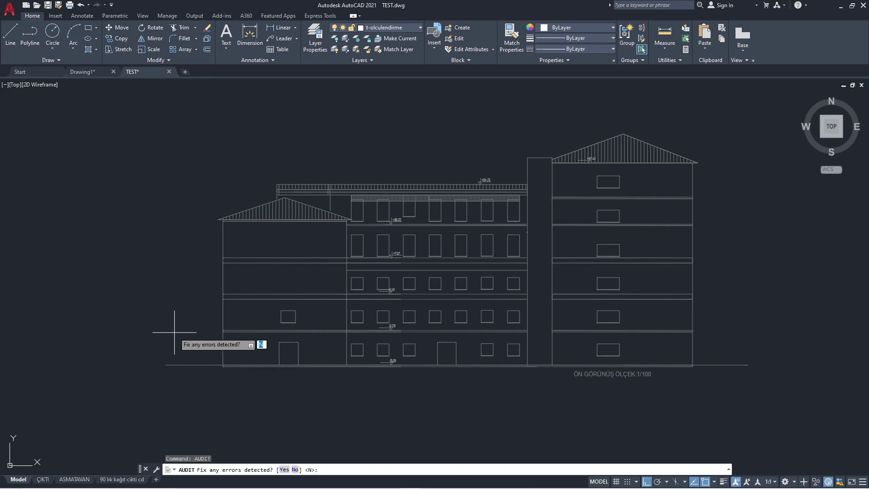
pyautogui.write('Y')
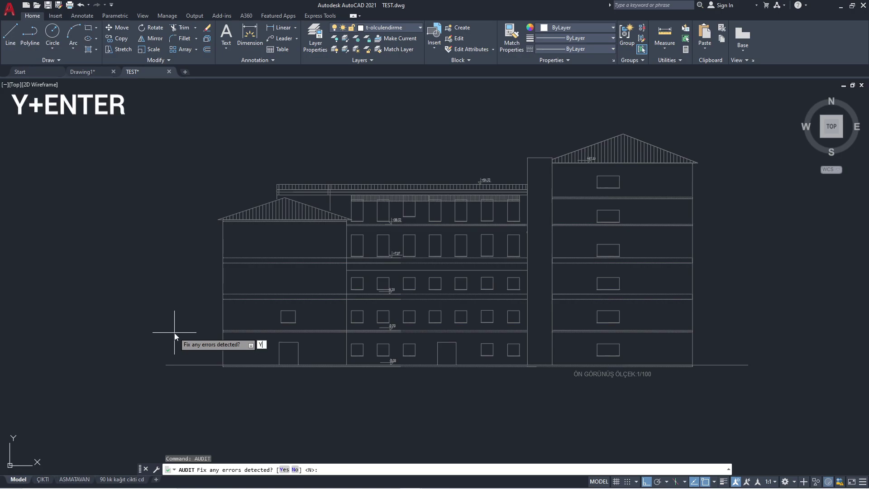
pyautogui.press('Return')
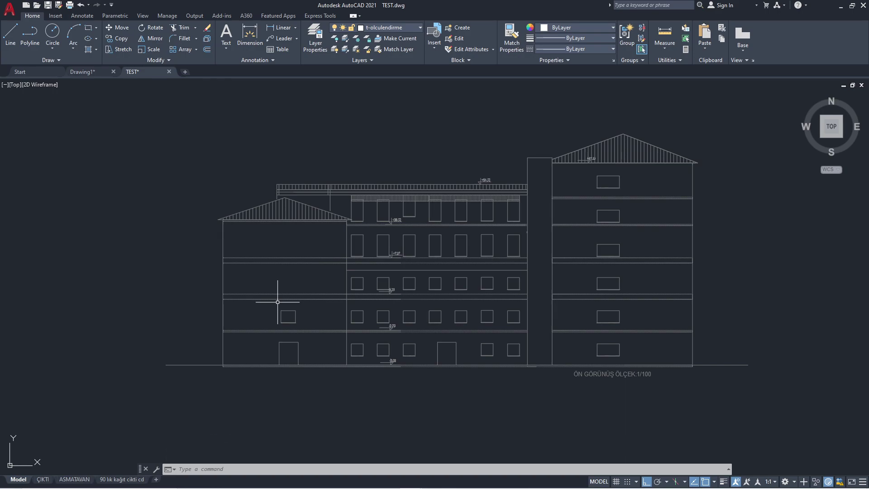
pyautogui.click(710, 465)
pyautogui.press('F2')
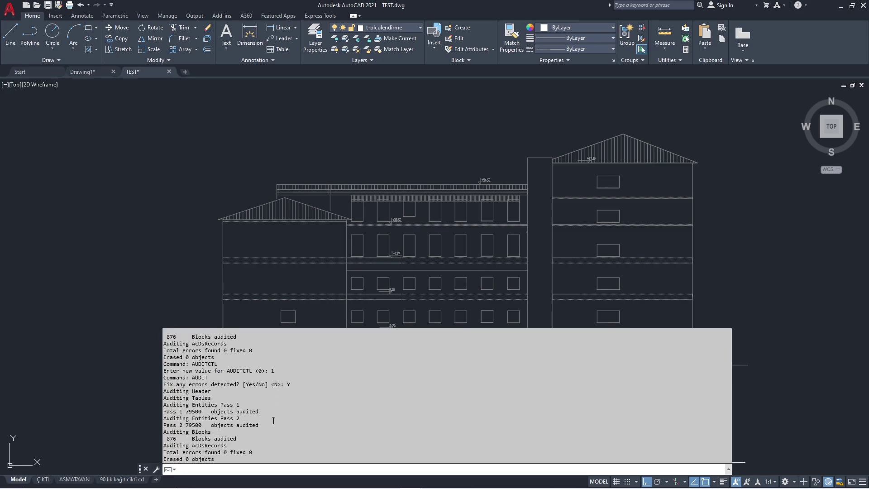
pyautogui.press('F2')
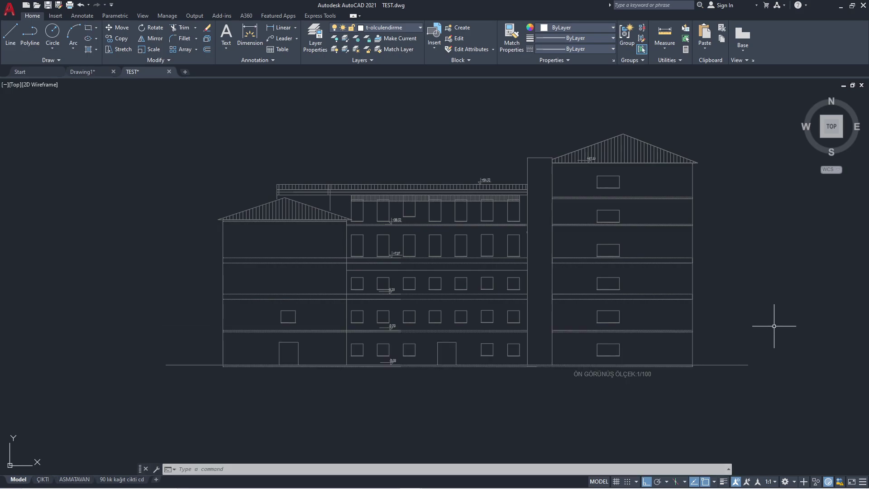